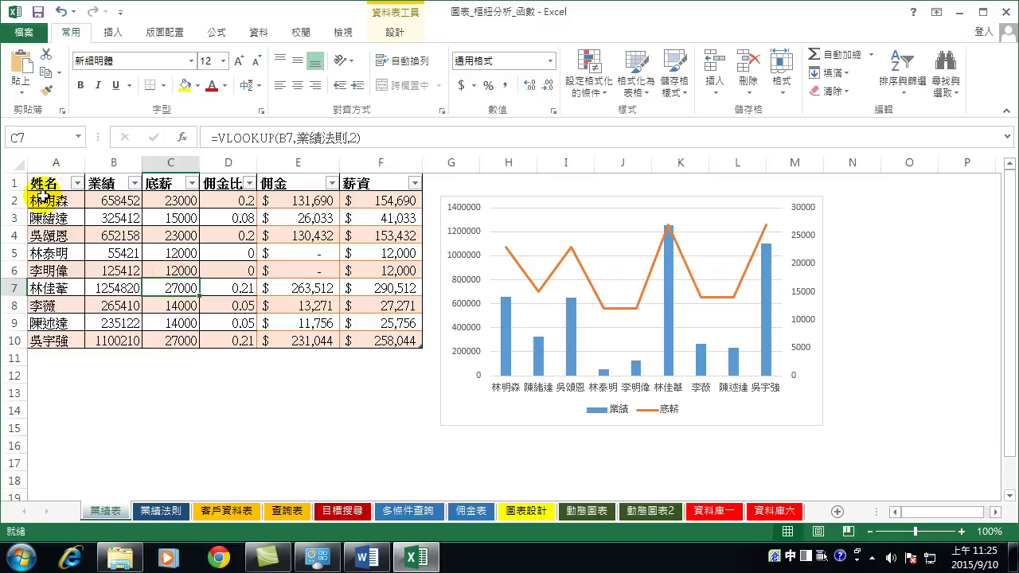
Select the 姓名, 業績 and 薪資 data, then hide columns 底薪, 佣金比 and 佣金.
mouse_move(41, 179)
left_mouse_down()
mouse_move(103, 241)
mouse_move(111, 340)
left_mouse_up()
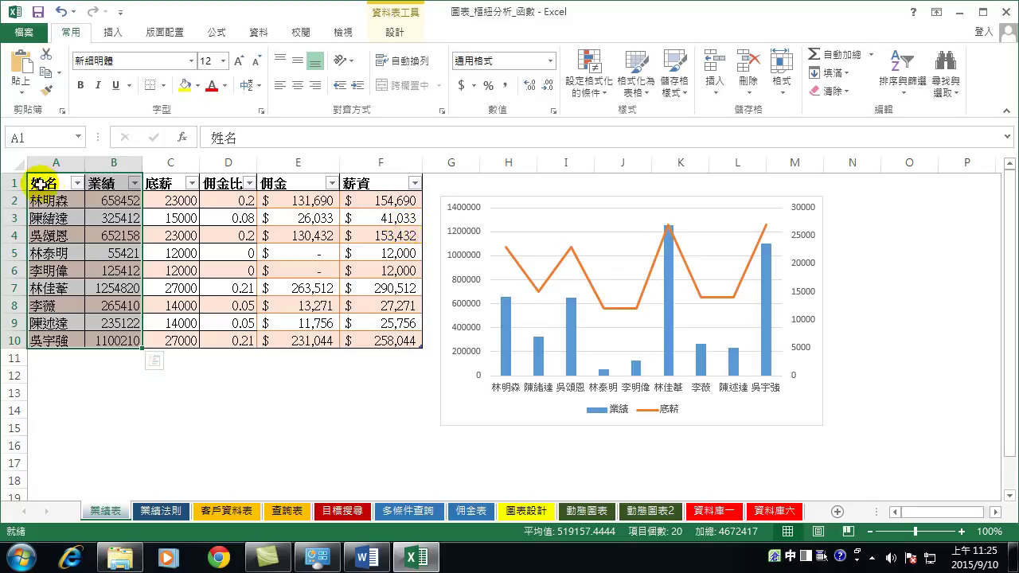
left_click_drag(371, 183, 387, 343)
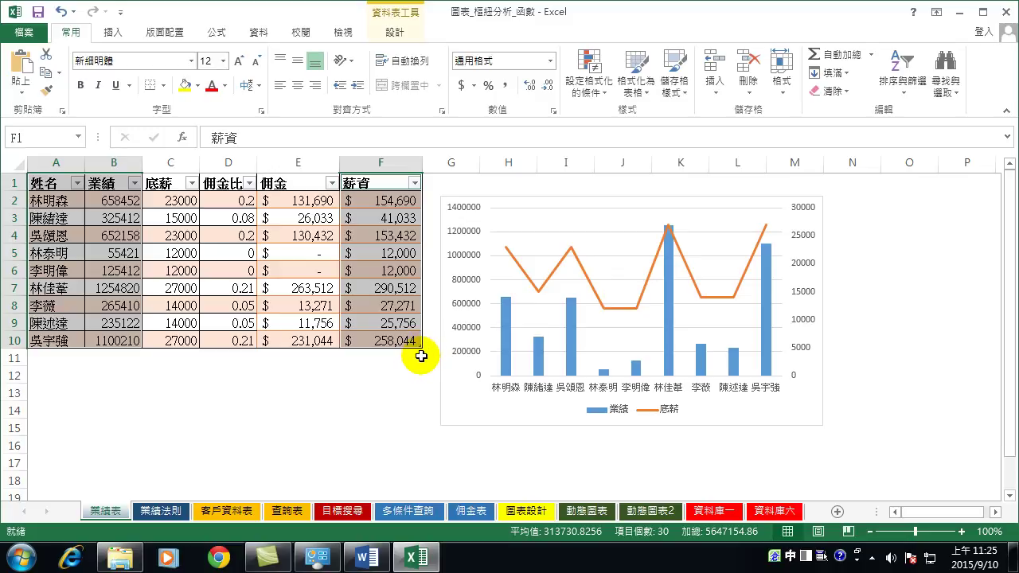
left_click_drag(170, 163, 287, 163)
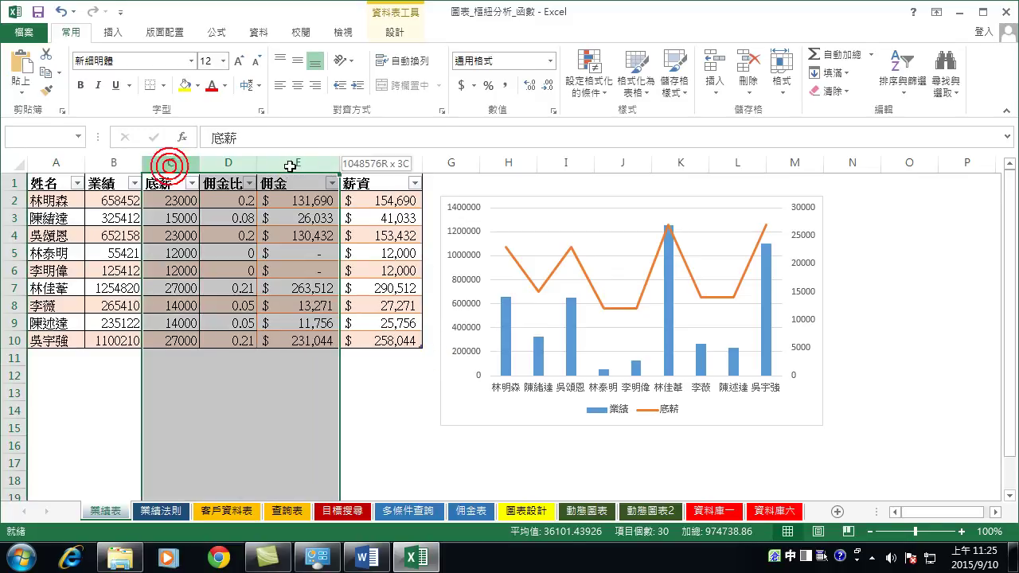
right_click(286, 218)
left_click(316, 425)
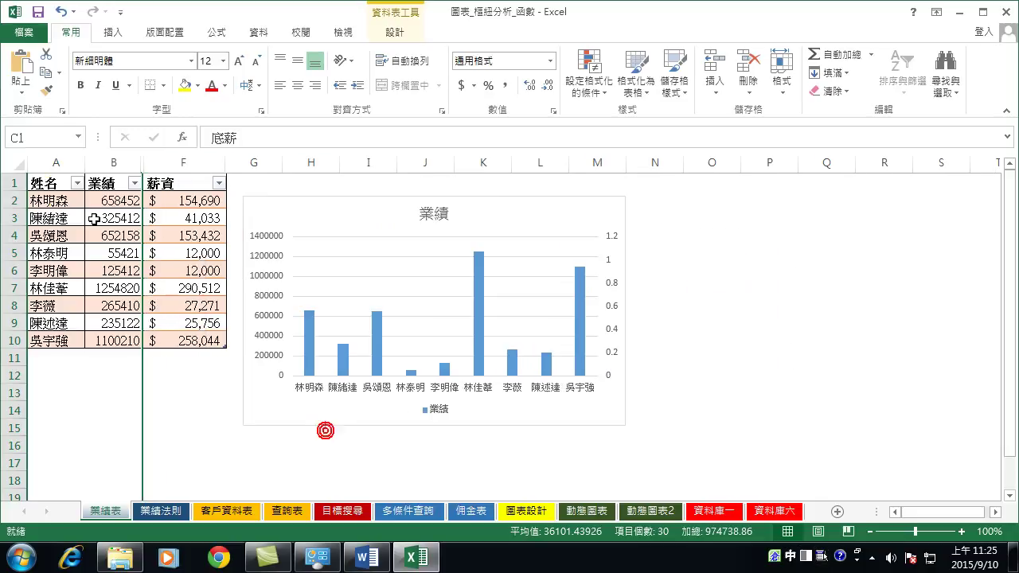
Insert a clustered column chart of A1:F10 via Quick Analysis and move it right.
left_click_drag(45, 182, 206, 348)
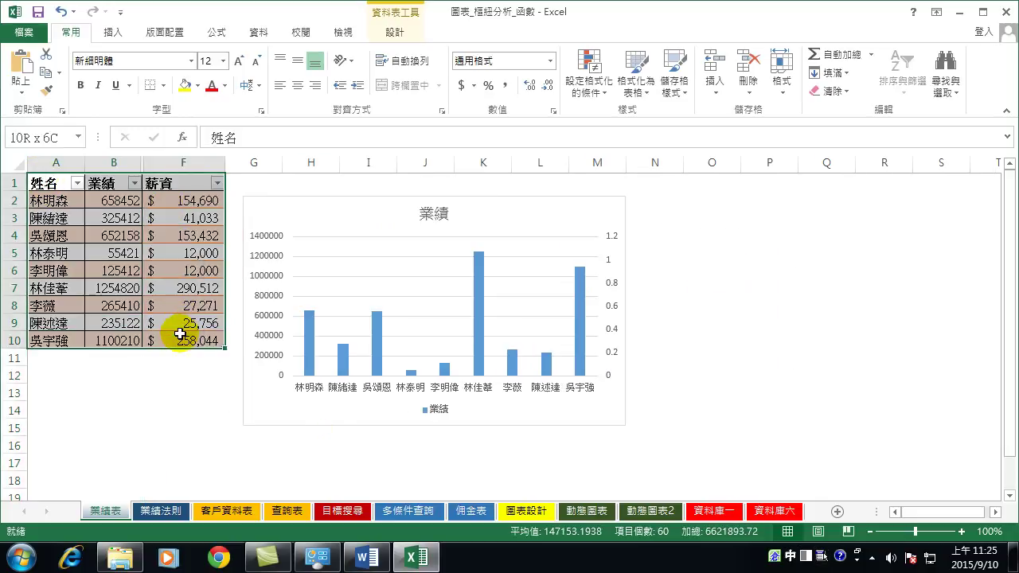
left_click(237, 360)
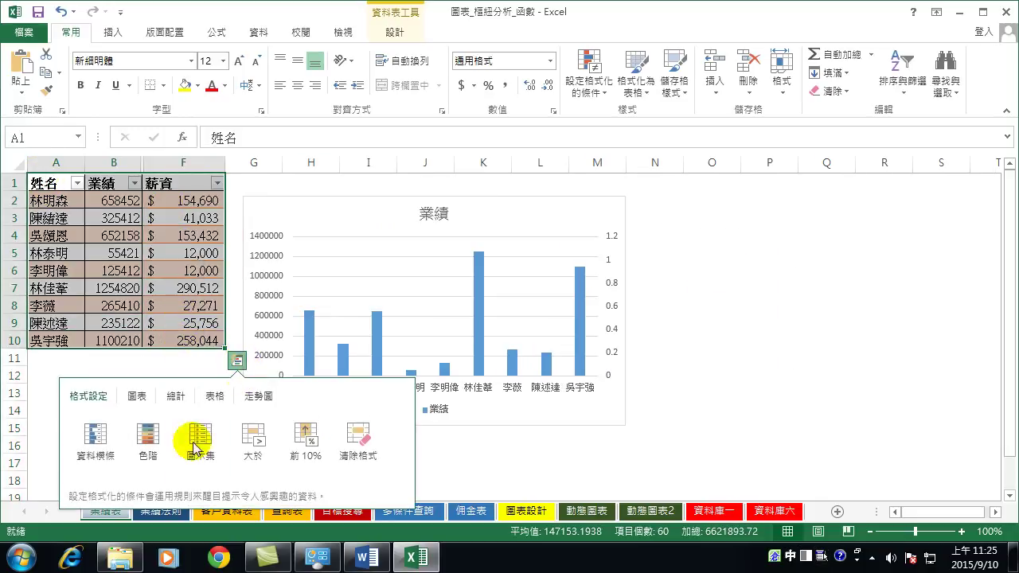
left_click(136, 399)
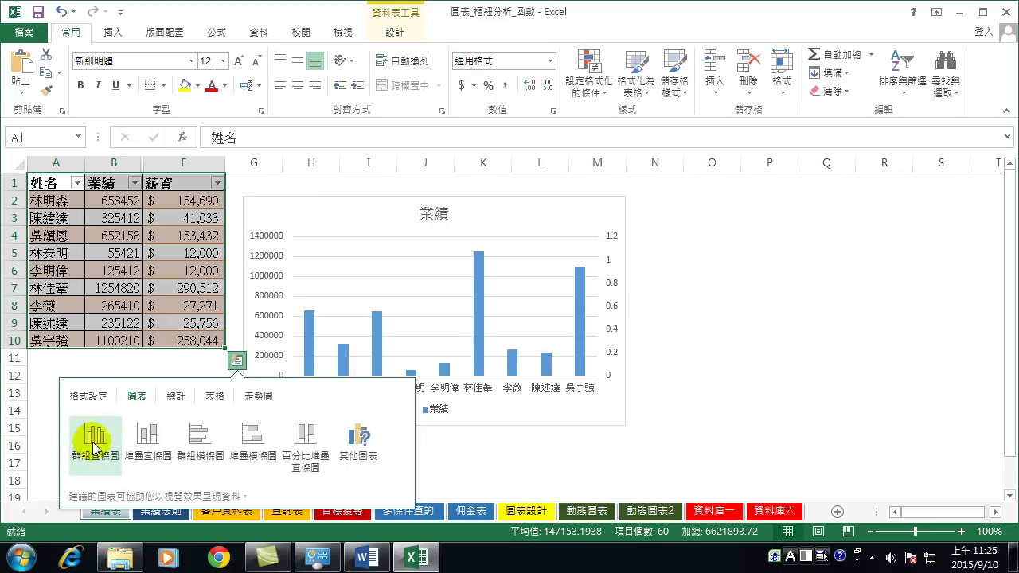
left_click(93, 447)
mouse_move(682, 254)
left_mouse_down()
mouse_move(853, 214)
mouse_move(889, 249)
left_mouse_up()
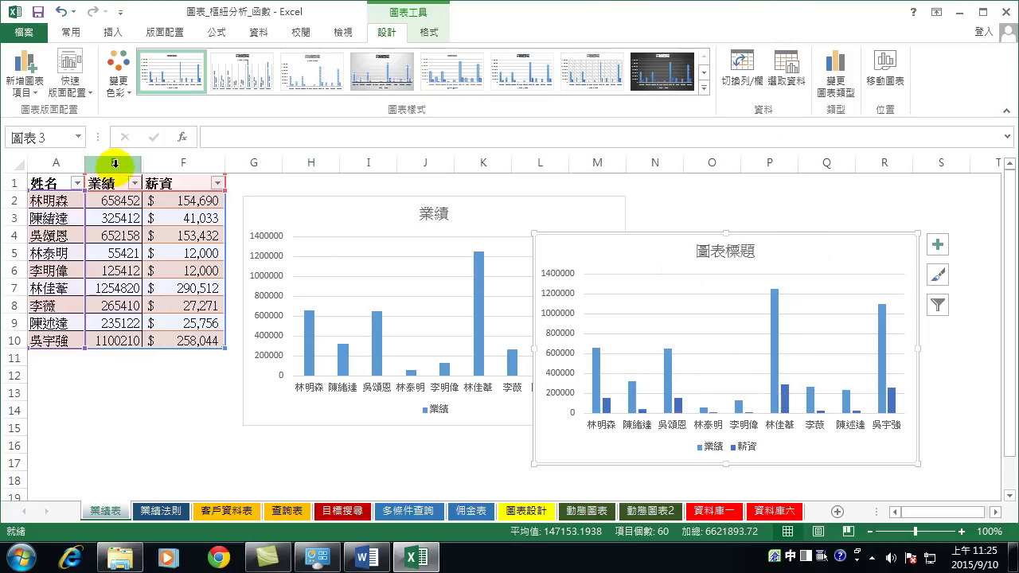
left_click_drag(114, 163, 170, 164)
Unhide columns 底薪, 佣金比 and 佣金, and move the 業績/底薪 combo chart right and down.
right_click(165, 200)
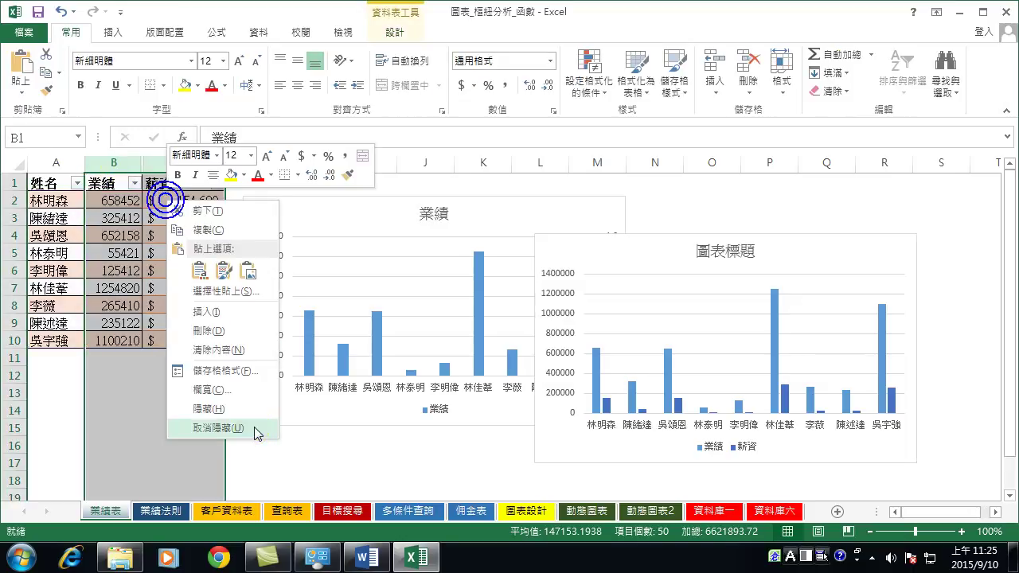
left_click(213, 428)
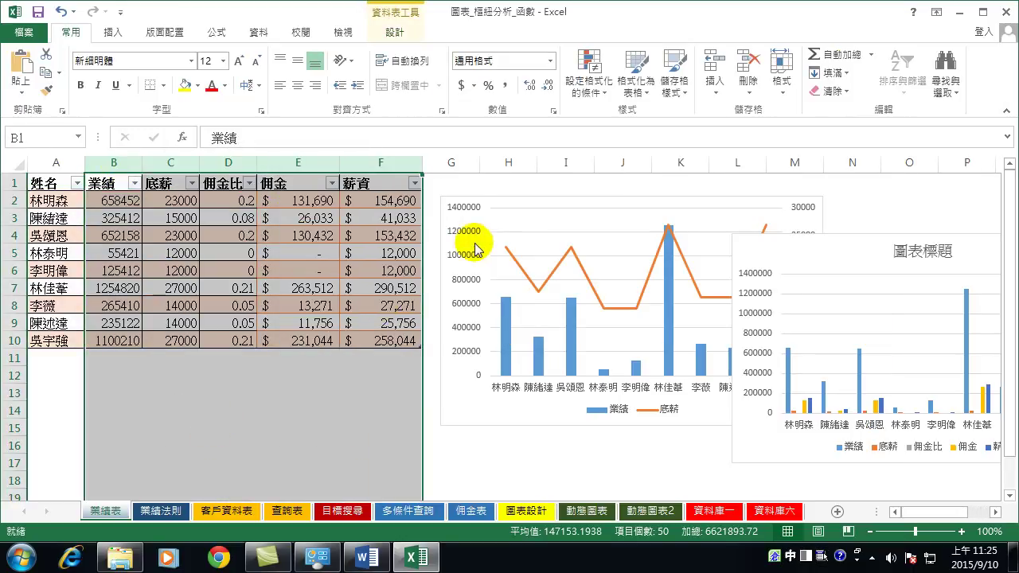
left_click_drag(466, 179, 567, 182)
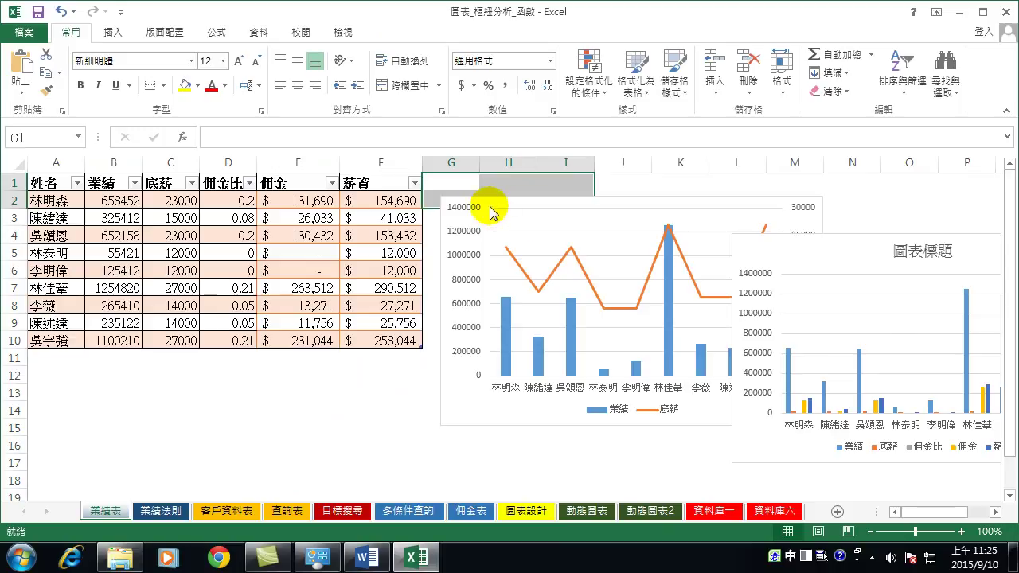
left_click(493, 211)
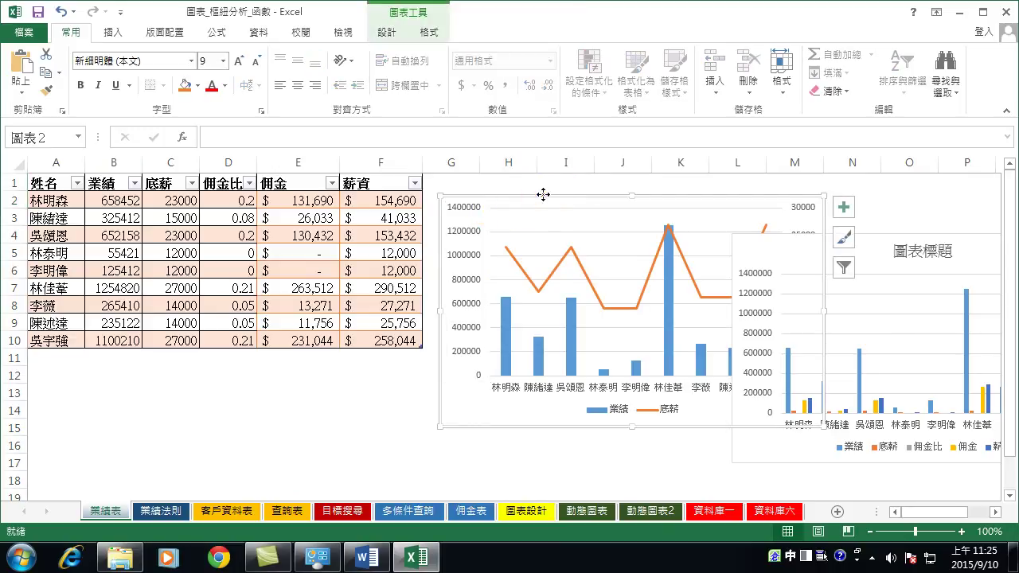
left_click_drag(543, 195, 640, 207)
Select the 姓名 and 業績 data A1:B10 plus the 薪資 column F1:F10.
left_click(54, 180)
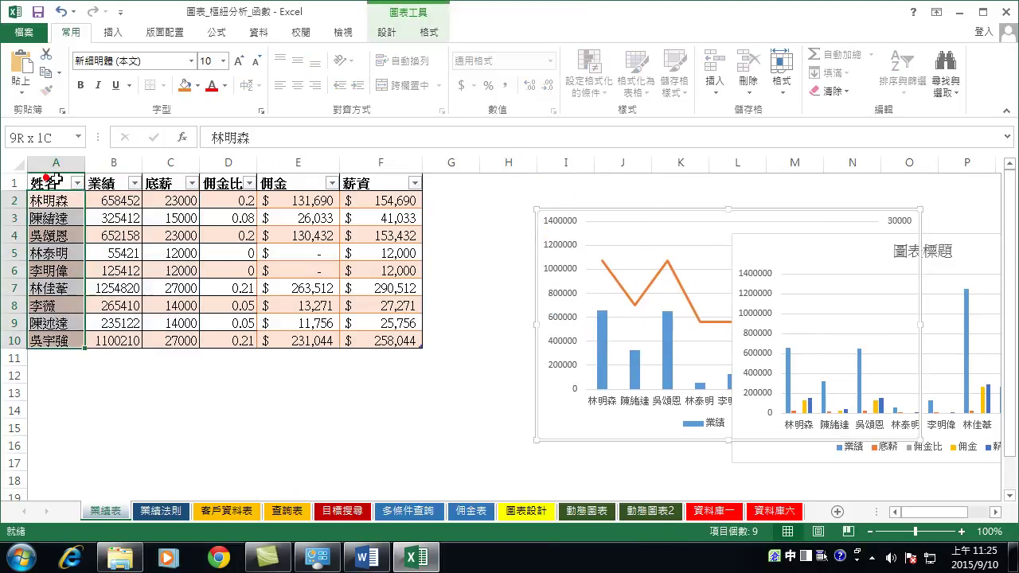
left_click_drag(54, 180, 112, 181)
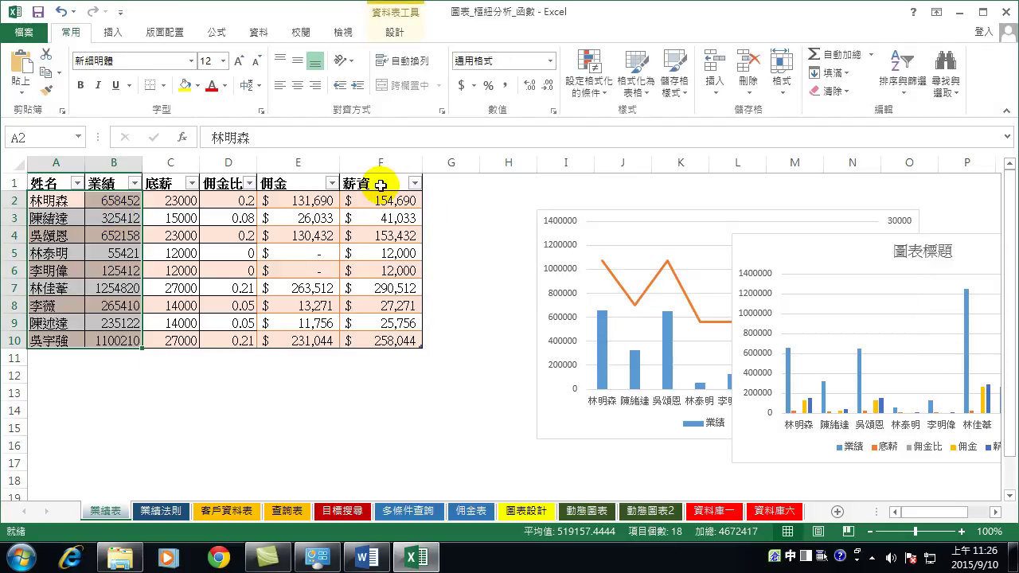
left_click_drag(380, 185, 382, 341, "ctrl")
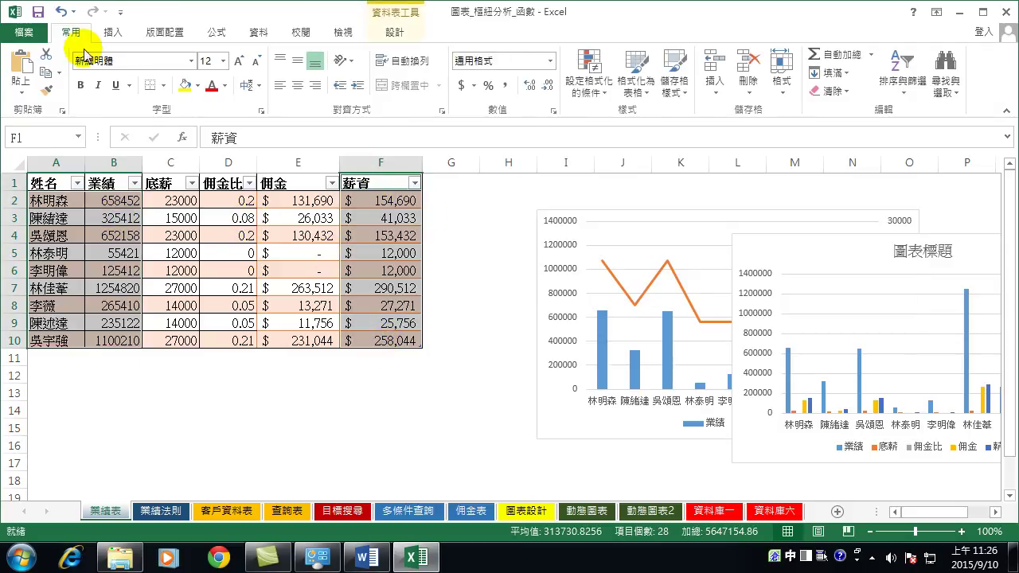
left_click(113, 33)
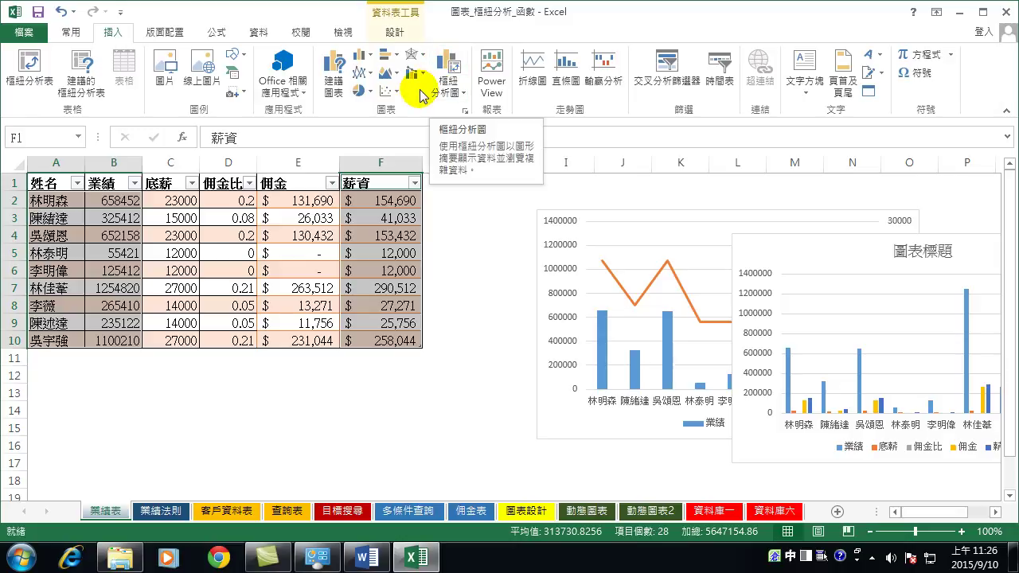
Insert a clustered column chart of 數列1–數列3 and move it right and down beside the table.
left_click(360, 62)
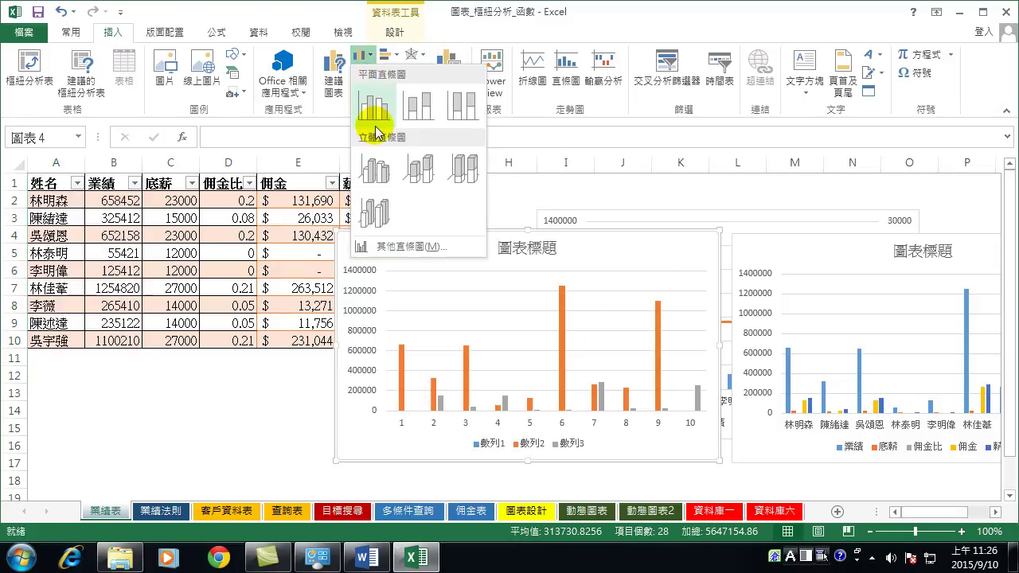
left_click(375, 107)
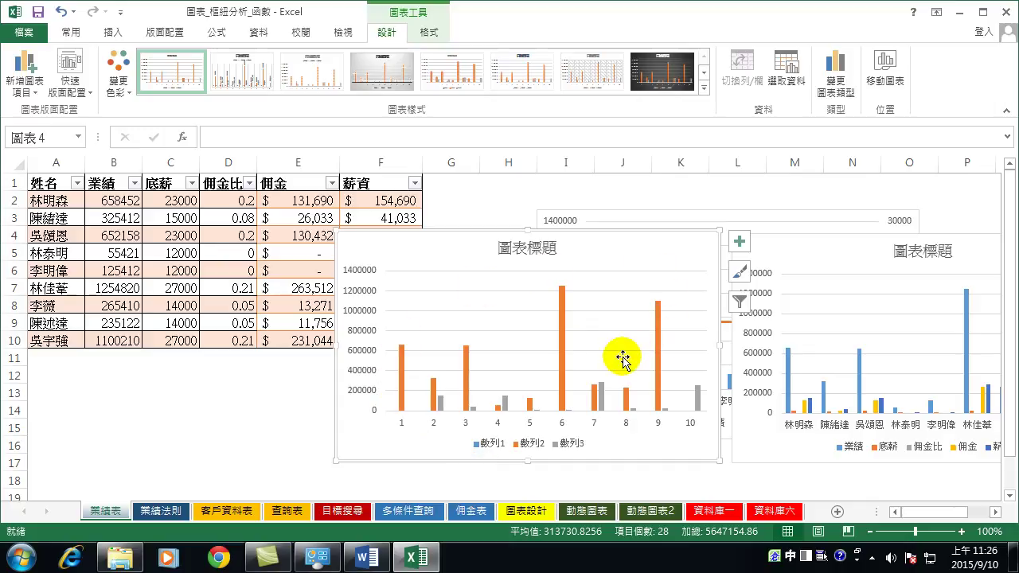
left_click_drag(362, 248, 502, 288)
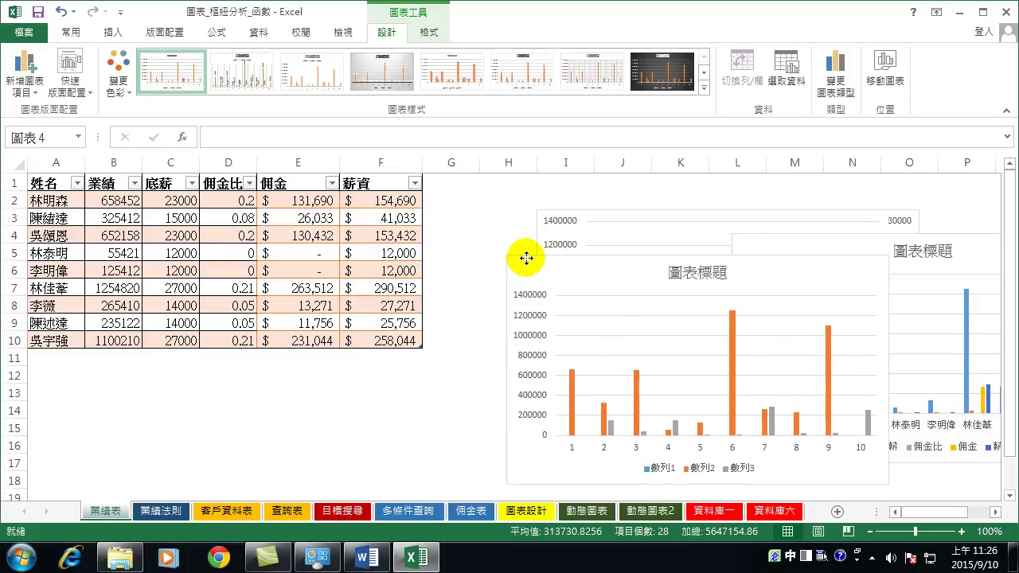
left_click(48, 181)
left_click_drag(48, 182, 115, 341)
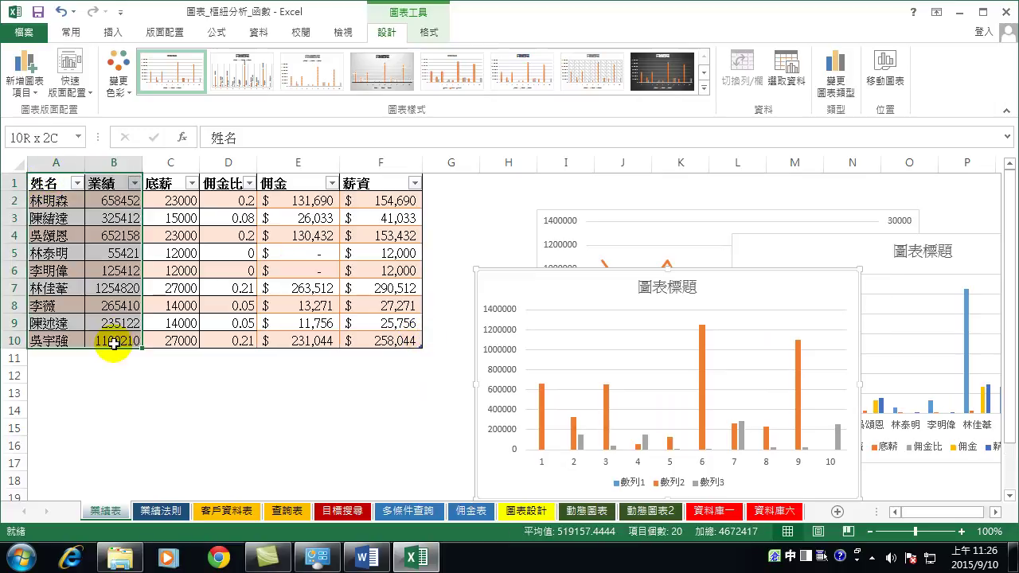
Select A1:D10 for Quick Analysis charts, then move the 數列1–數列3 chart up beside the table.
mouse_move(47, 181)
left_mouse_down()
mouse_move(150, 226)
mouse_move(155, 338)
mouse_move(249, 343)
left_mouse_up()
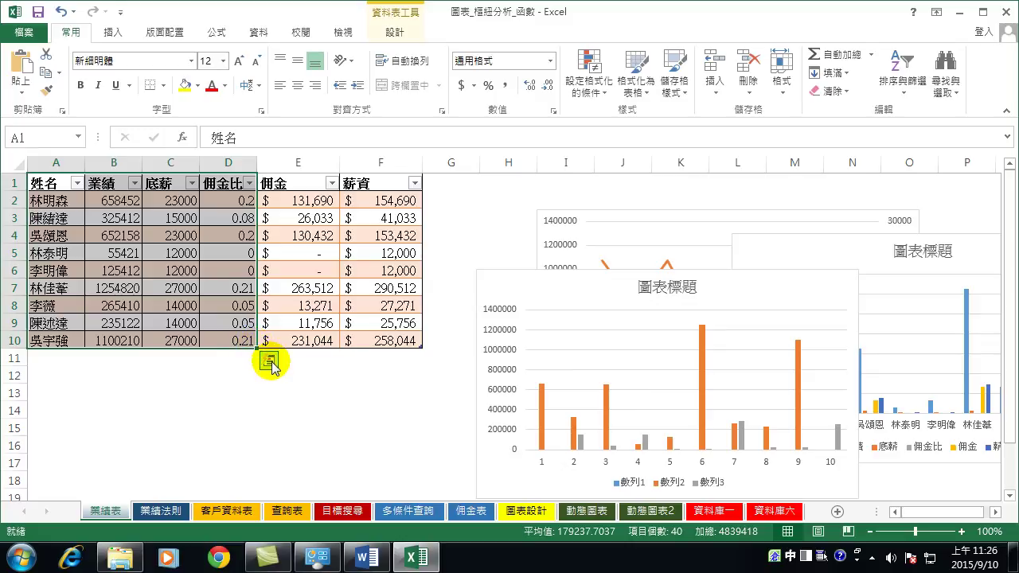
left_click(270, 361)
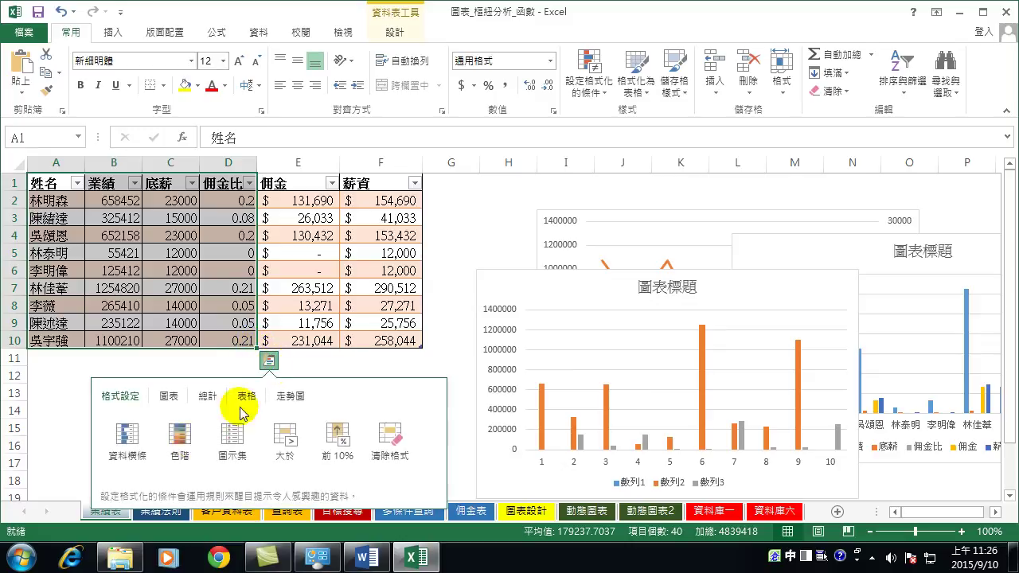
left_click(168, 394)
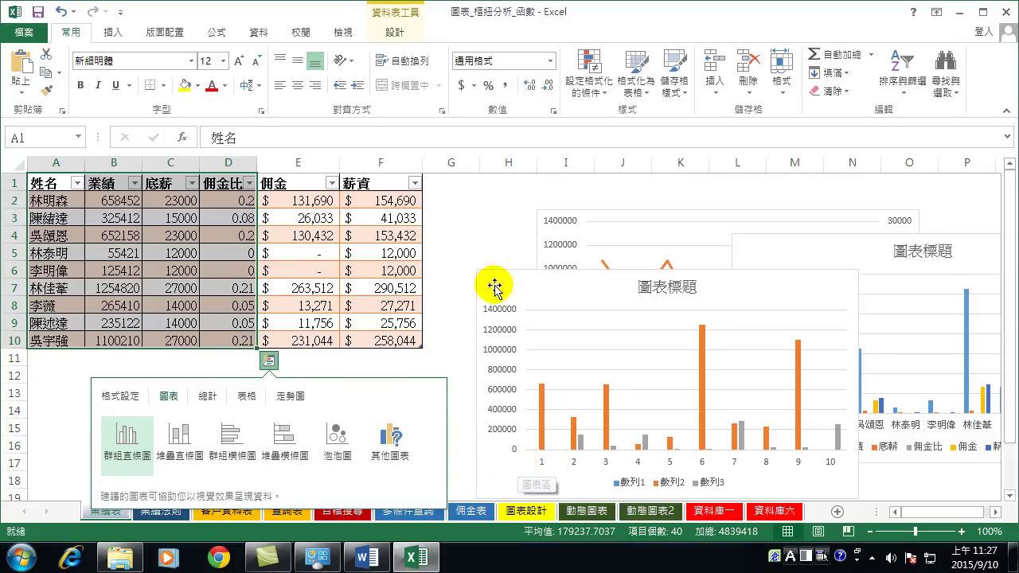
left_click_drag(496, 285, 450, 215)
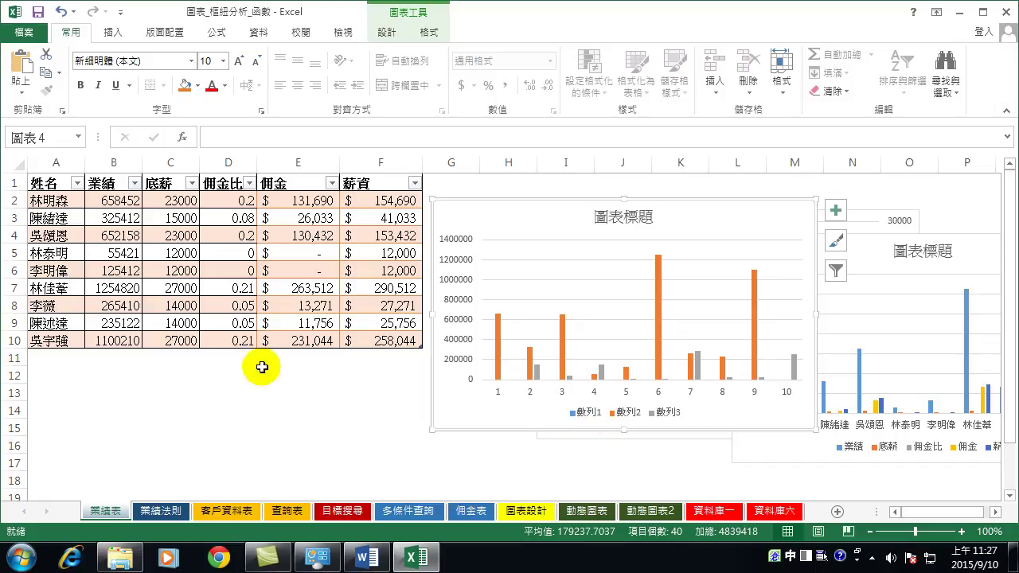
mouse_move(46, 183)
left_mouse_down()
mouse_move(106, 350)
mouse_move(170, 340)
left_mouse_up()
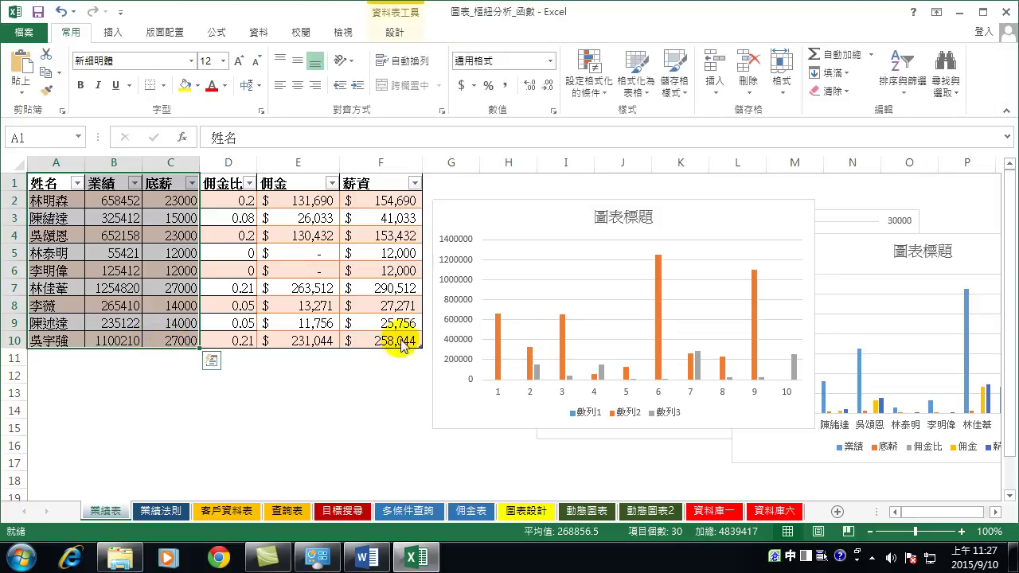
left_click(451, 206)
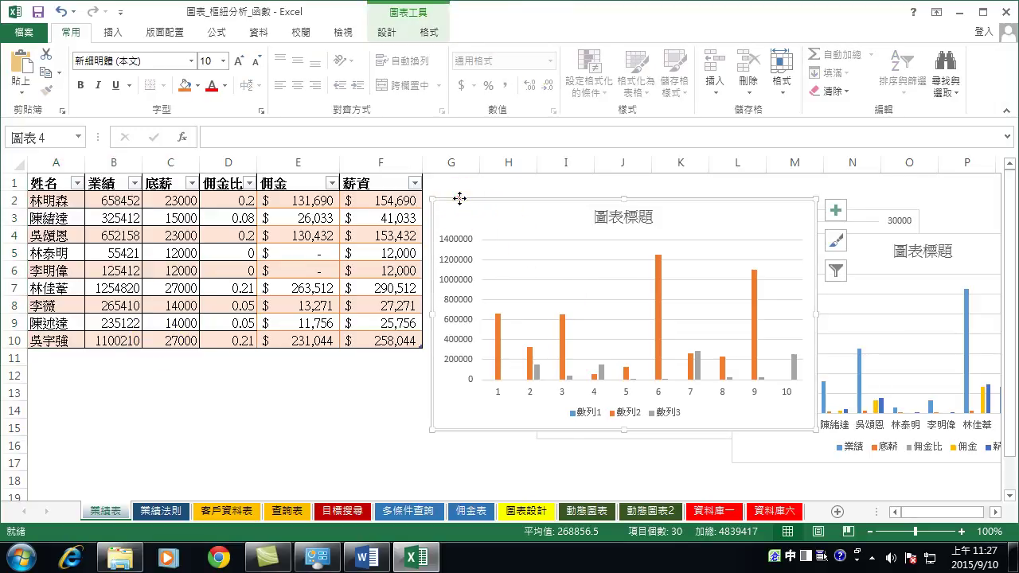
Move the three-series chart to the lower right and the 業績/底薪 combo chart left over the table.
left_click_drag(452, 206, 502, 378)
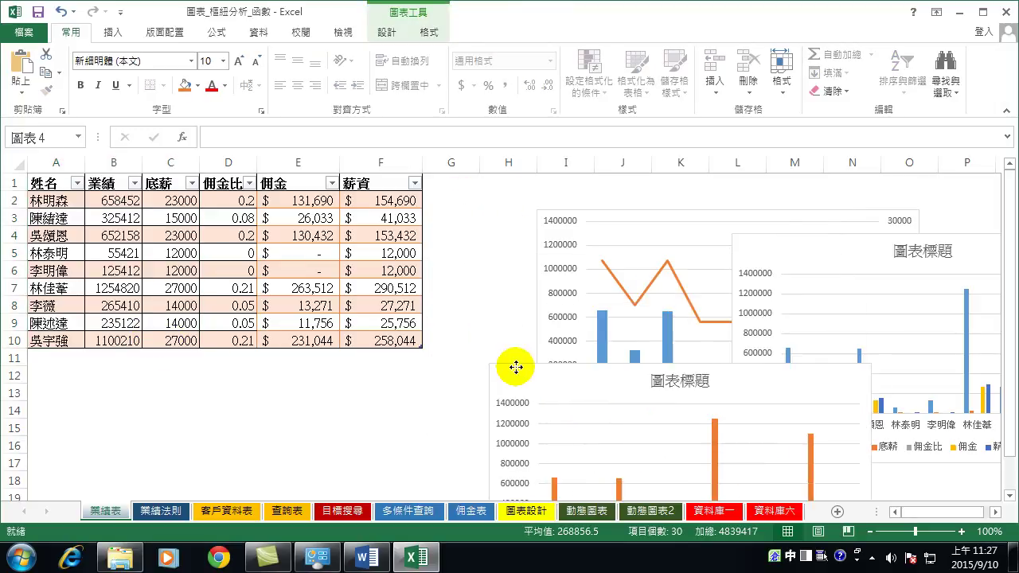
left_click(535, 228)
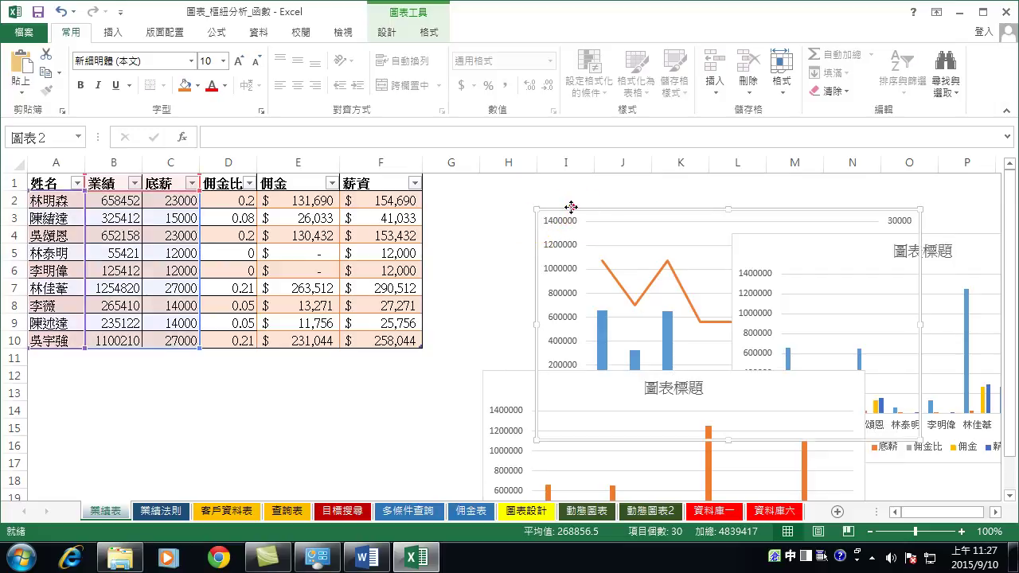
left_click_drag(573, 208, 150, 252)
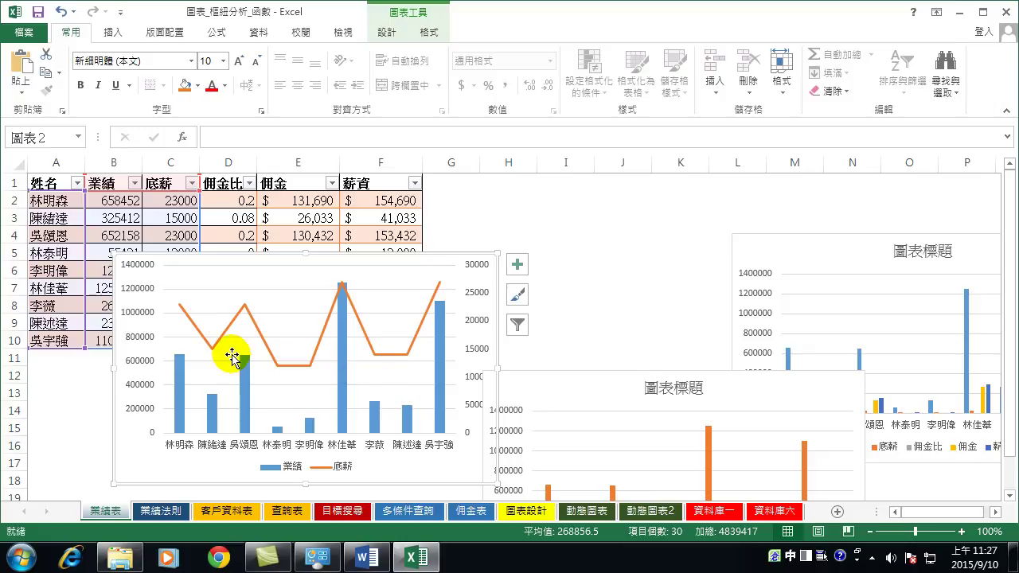
mouse_move(219, 347)
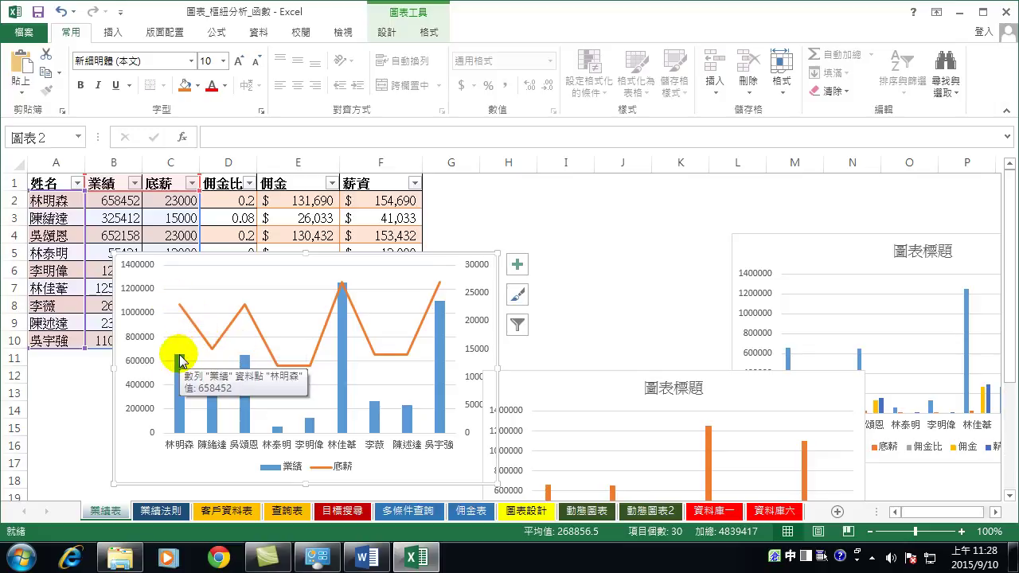
mouse_move(180, 309)
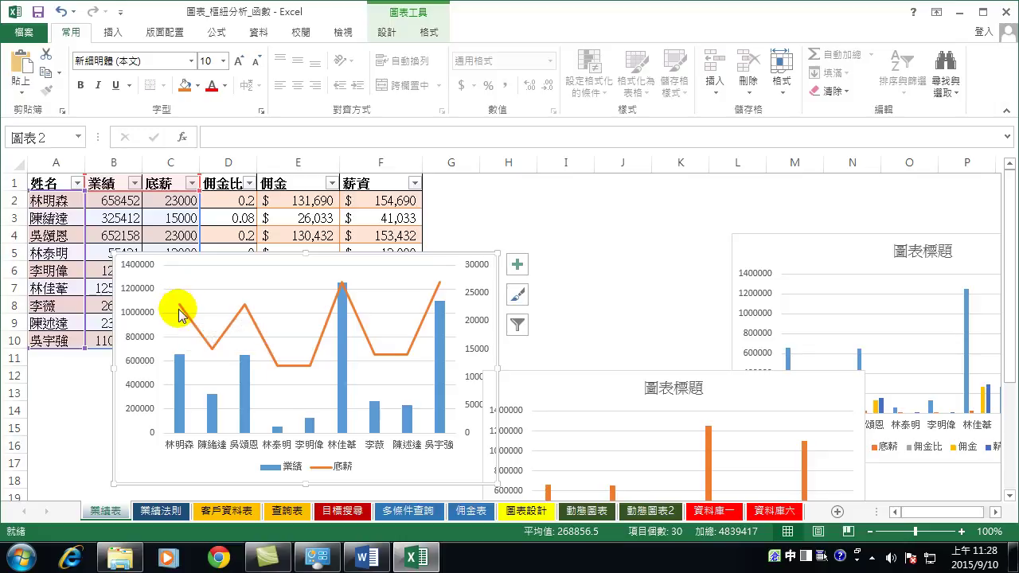
mouse_move(178, 359)
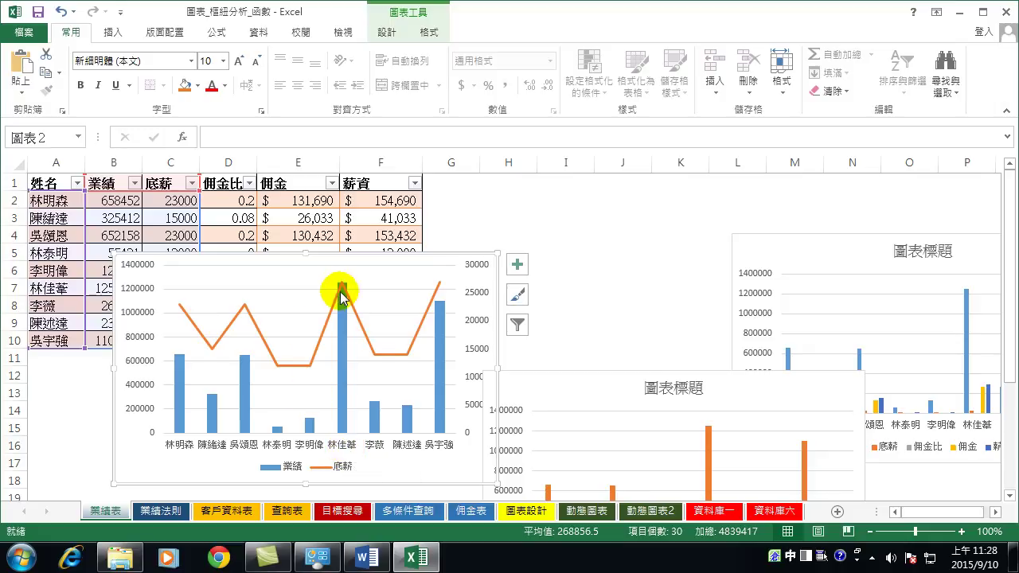
mouse_move(344, 293)
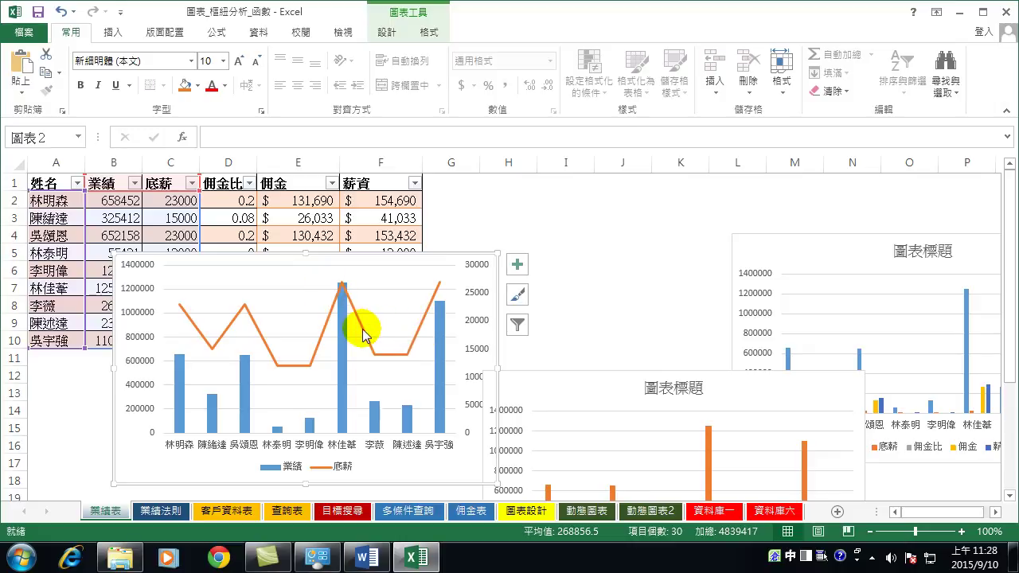
mouse_move(439, 285)
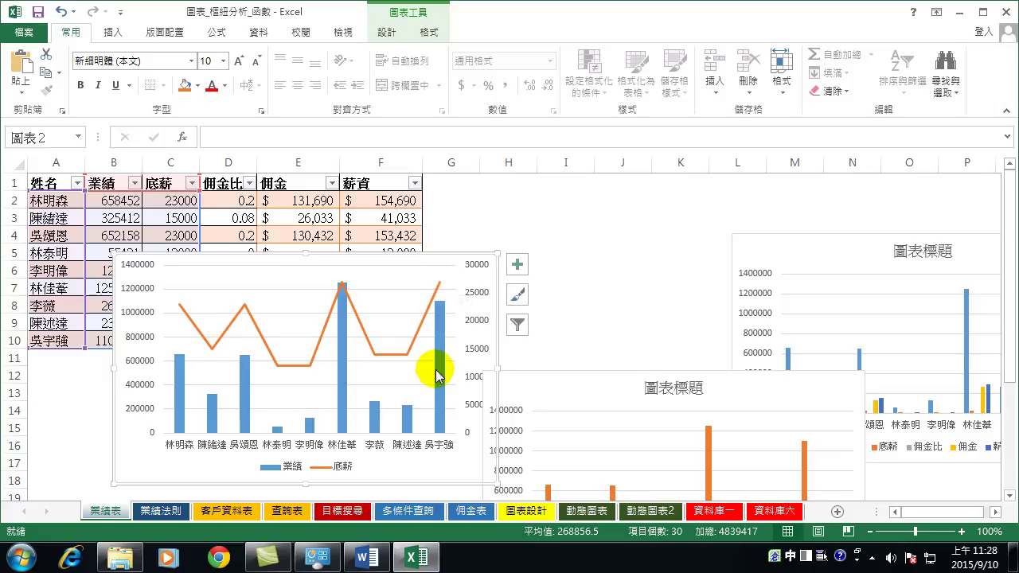
mouse_move(443, 400)
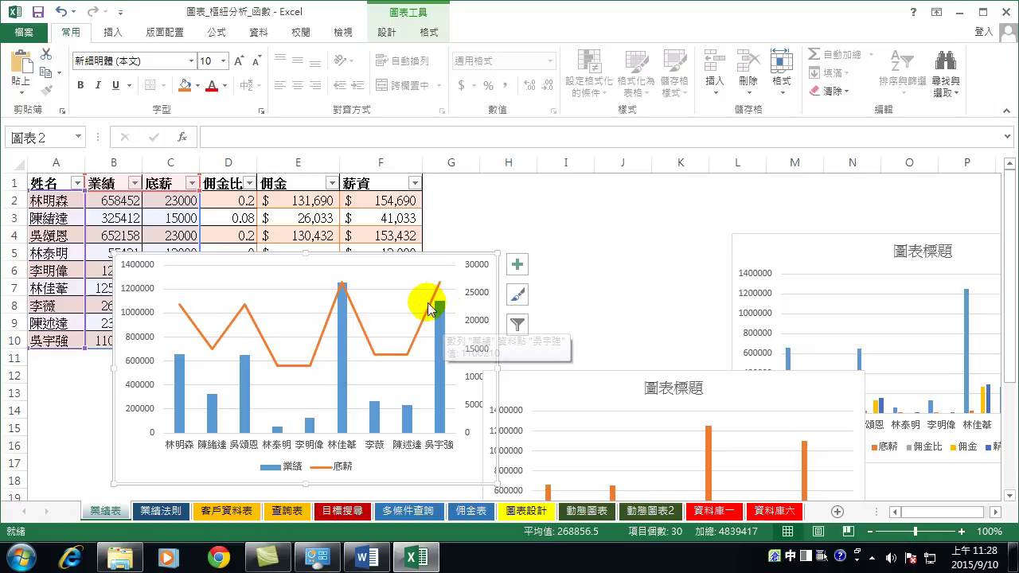
mouse_move(431, 309)
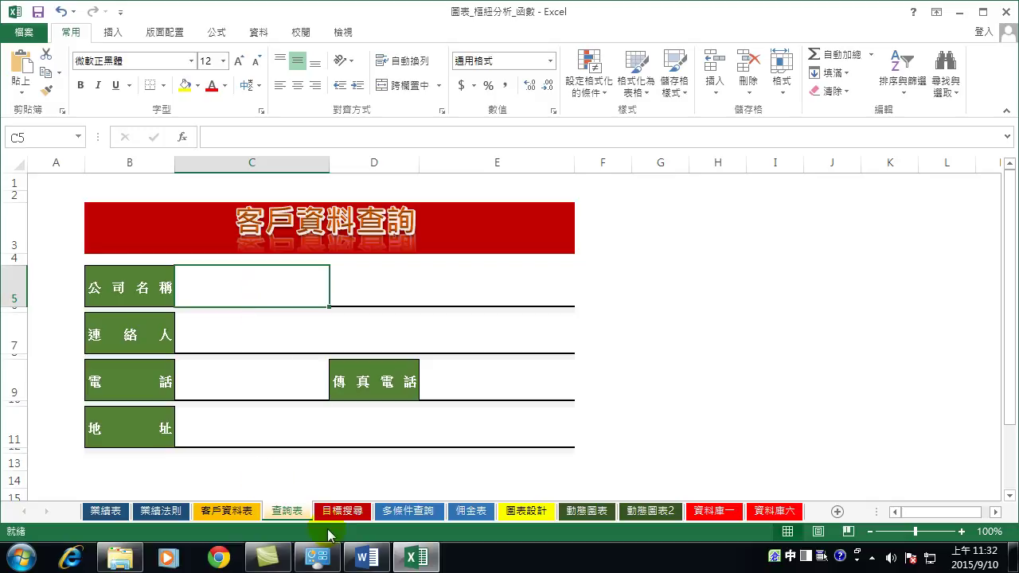
Switch to the 客戶資料表 sheet and select cells from A1 across the customer table.
left_click(226, 511)
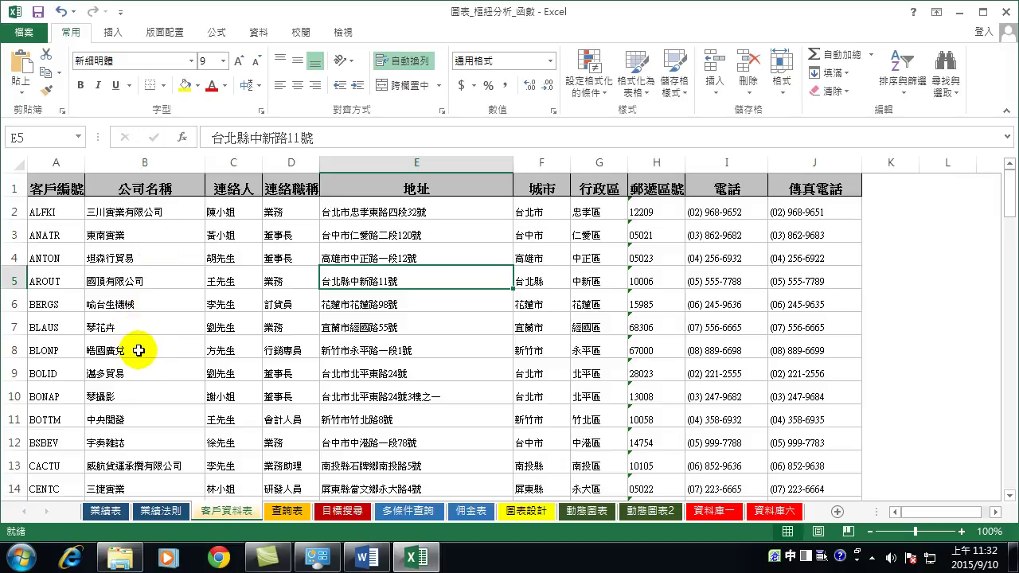
left_click(134, 375)
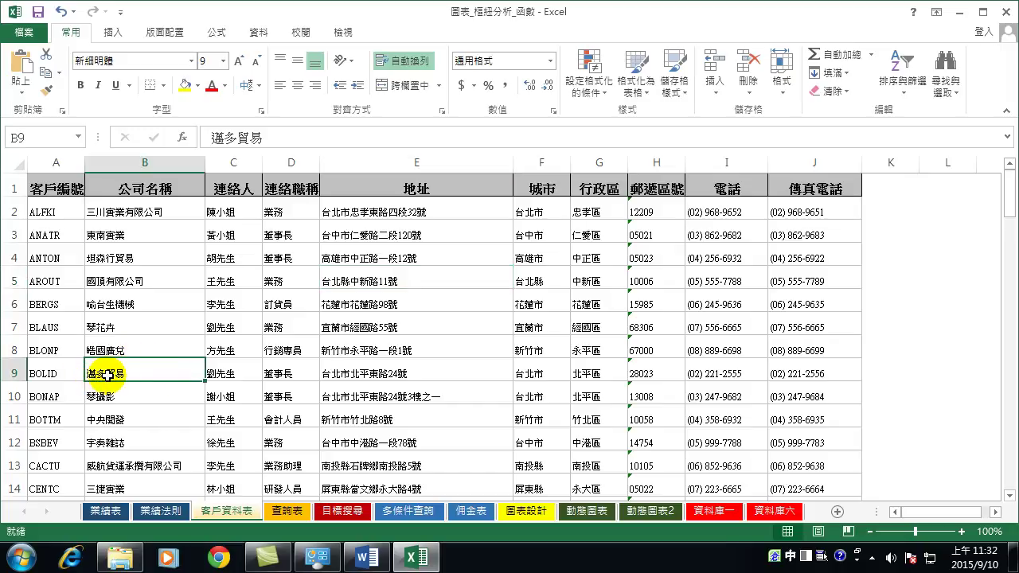
left_click(287, 510)
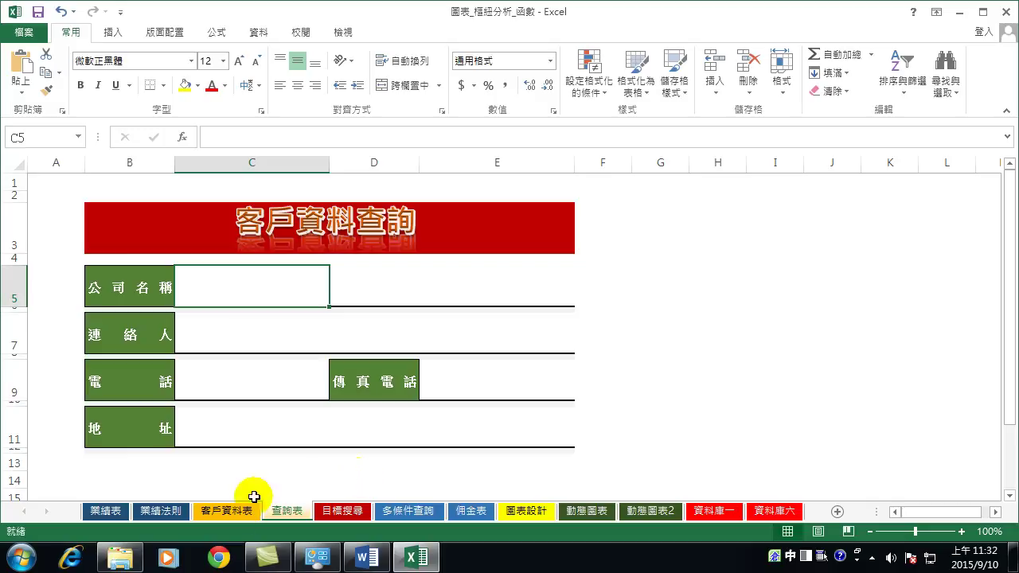
left_click(231, 511)
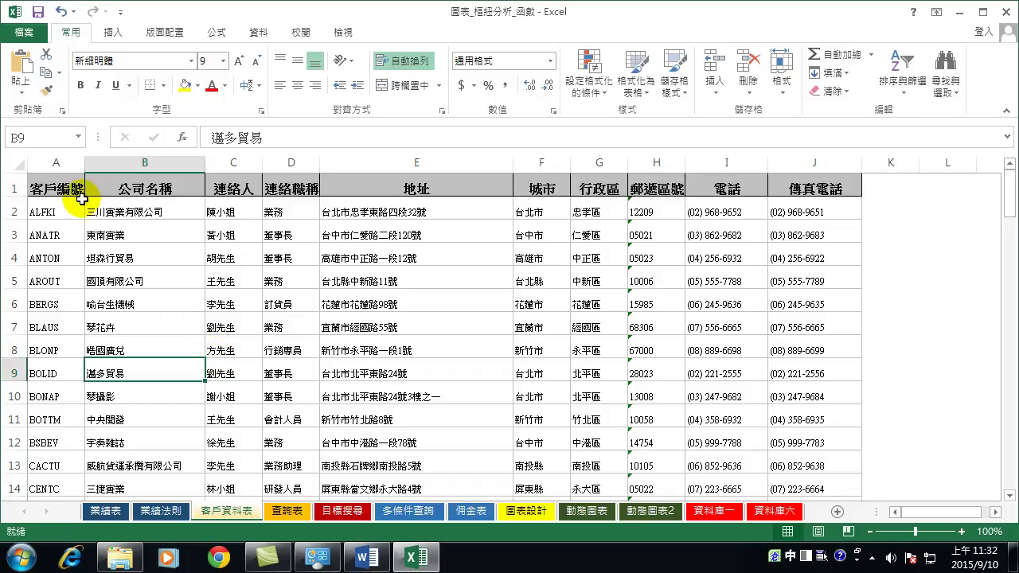
left_click_drag(42, 188, 748, 298)
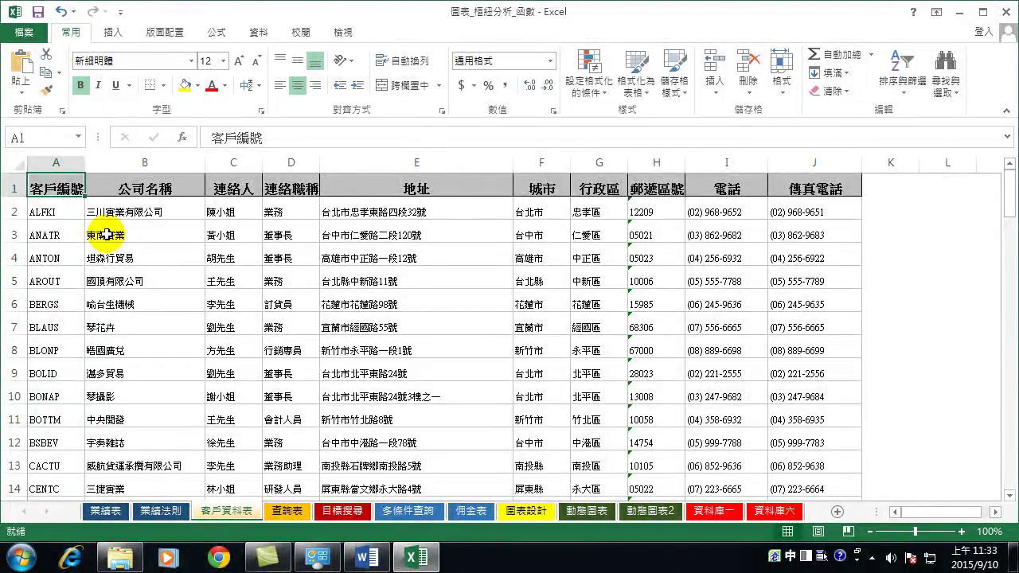
Select the whole customer table A1:J93 with Ctrl+Shift+End, then scroll back to the top.
key("ctrl+shift+End")
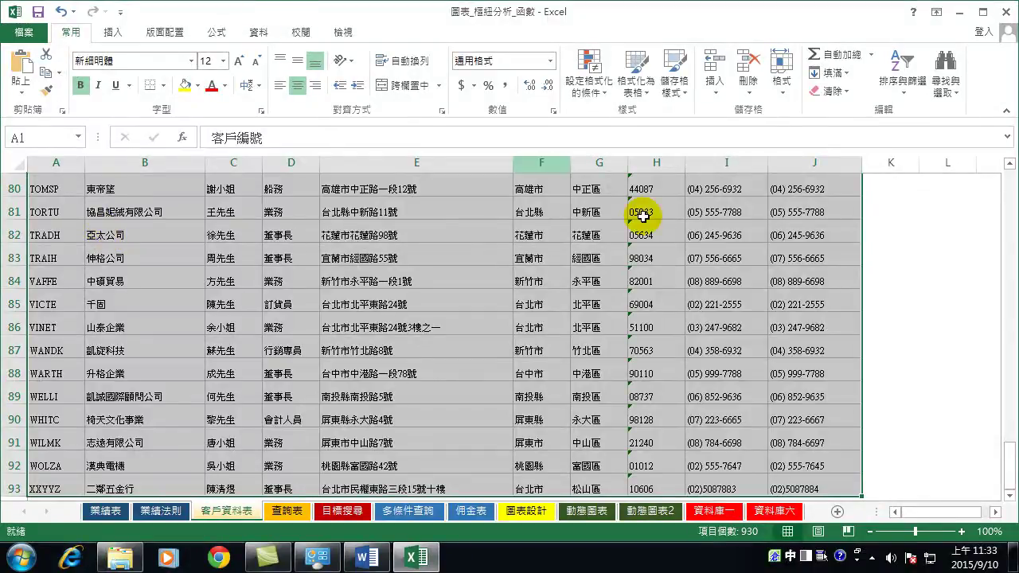
scroll(687, 295, "down", 2)
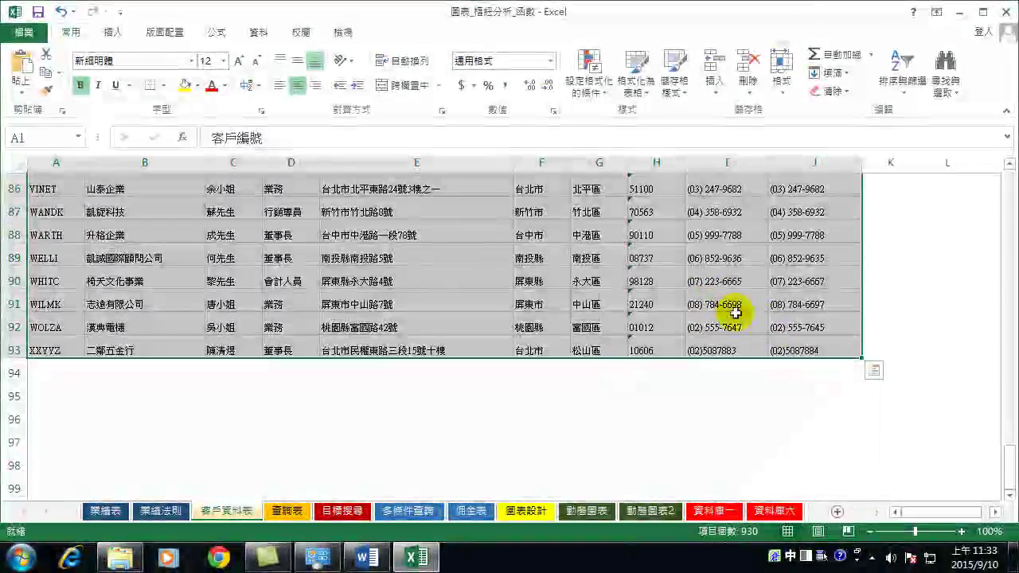
scroll(603, 284, "up", 18)
scroll(510, 259, "up", 10)
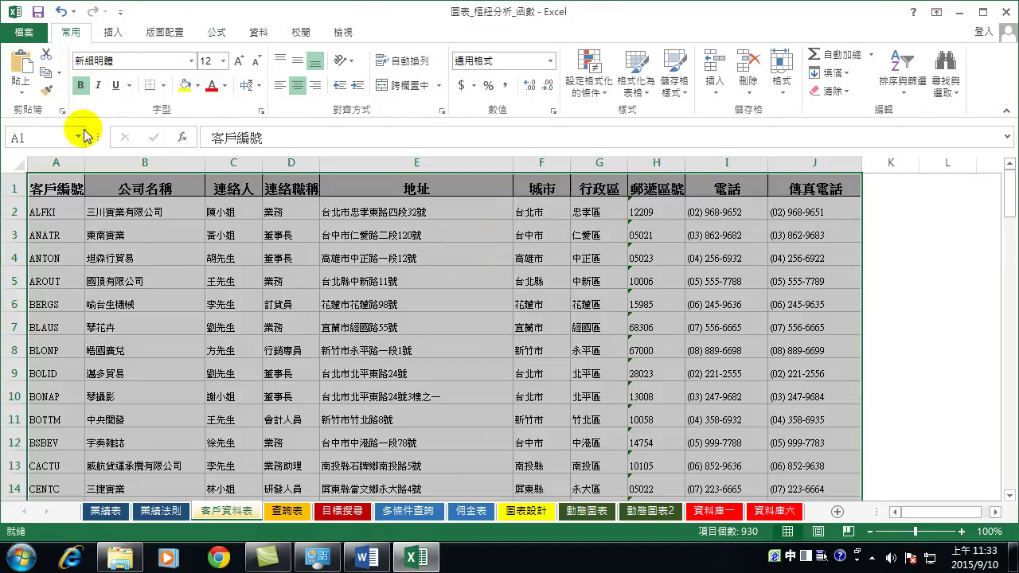
Enter 'bbb' in the Name Box as the name of the selected customer table range.
left_click(35, 137)
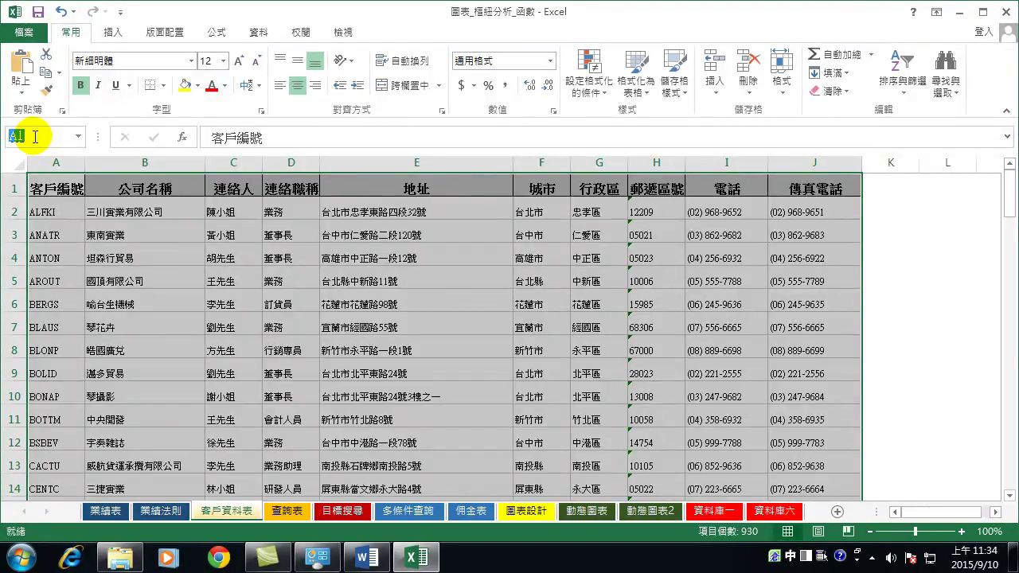
type("bl")
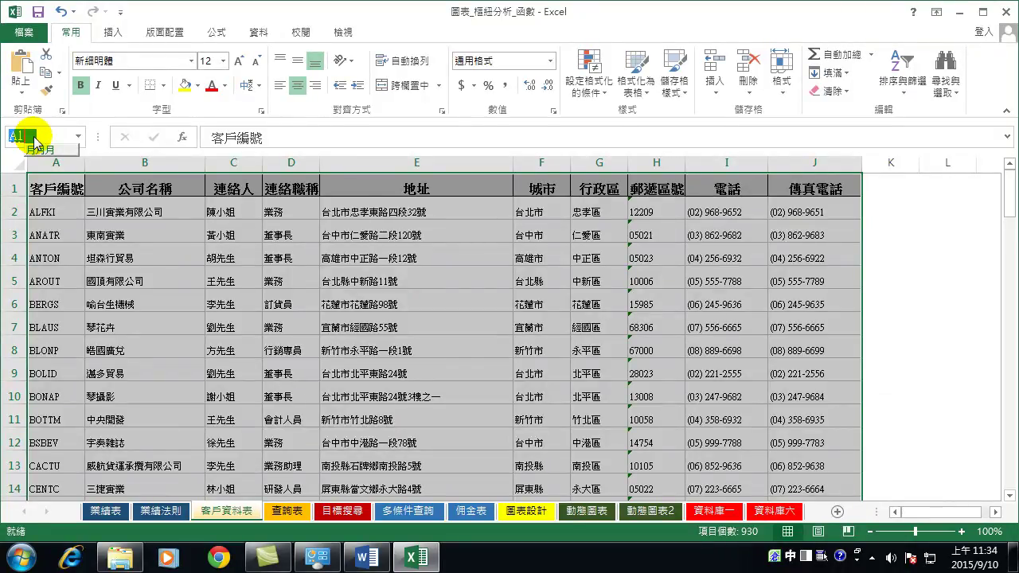
key("shift")
type("bbb")
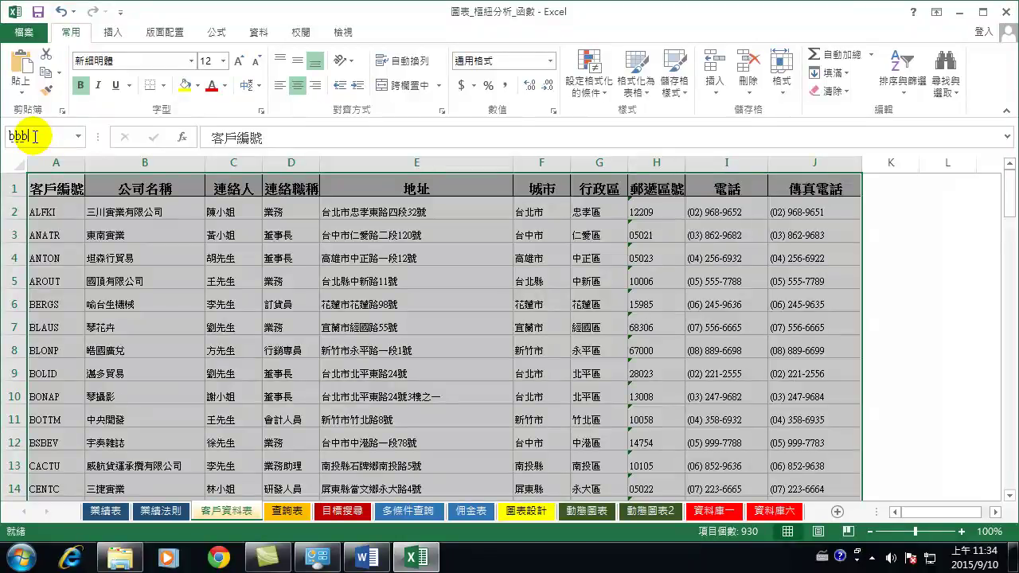
key("Return")
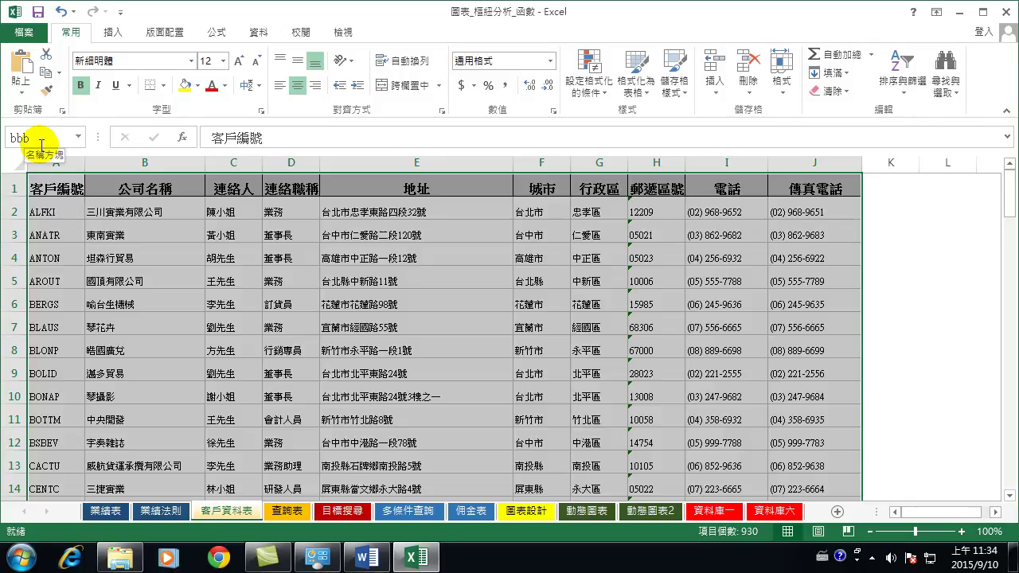
Deselect to cell B5, then reselect the whole customer table via its name bbb.
left_click(138, 285)
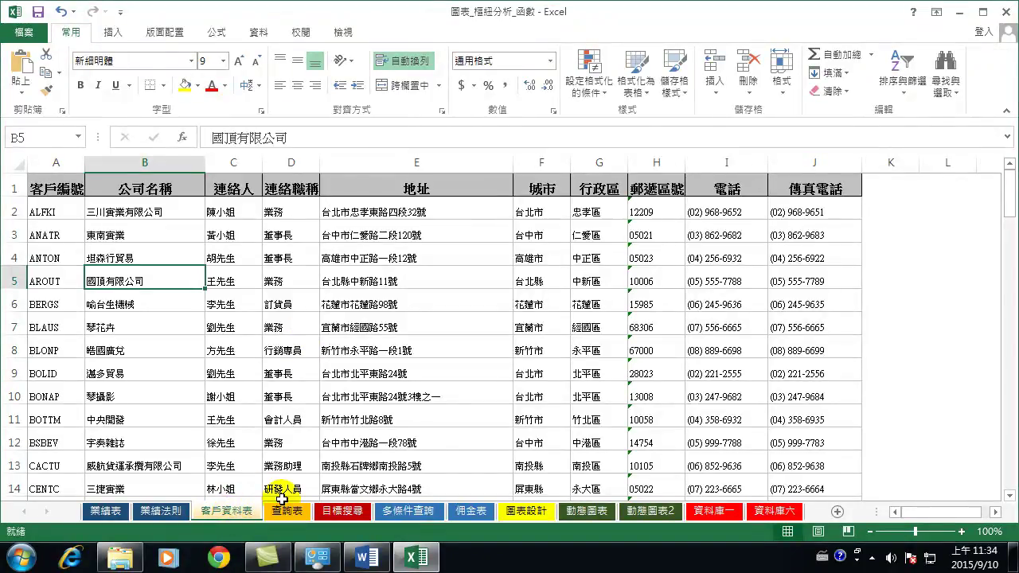
key("ctrl+a")
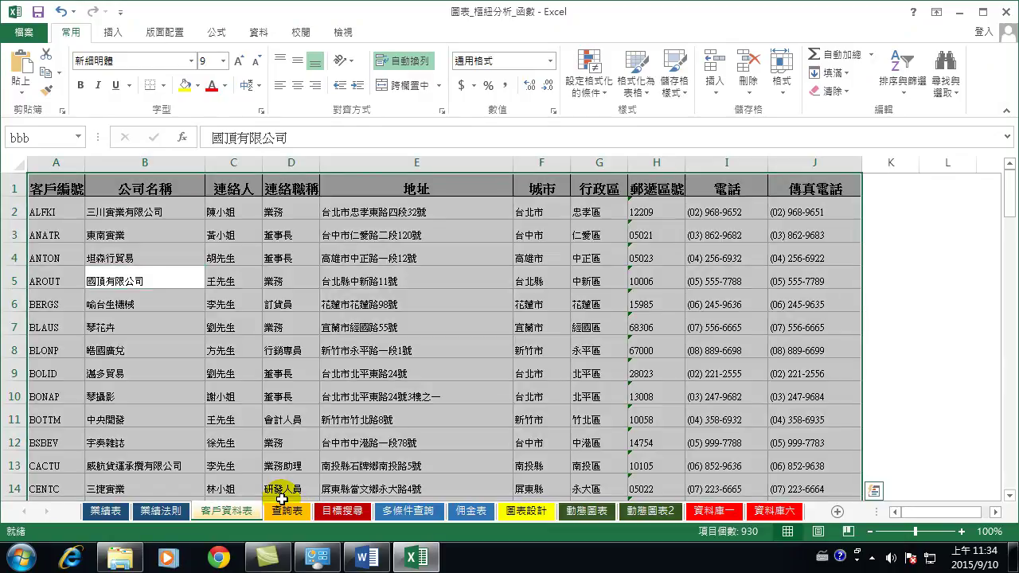